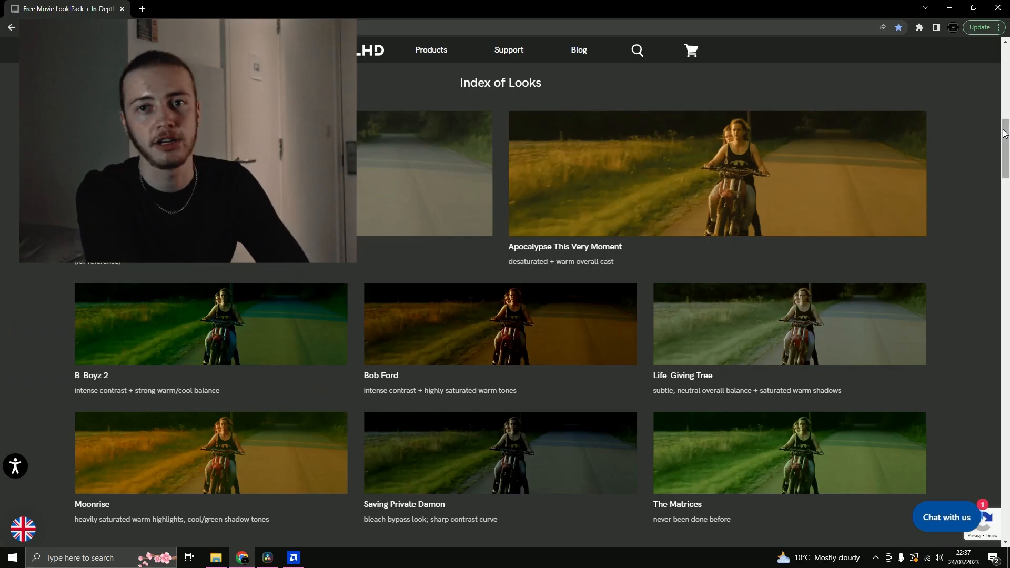
# - Look through the Index of Looks on the movie look pack page, and open the smallhd_movielooks archive in the LUT Video folder
pyautogui.moveTo(1004, 132); pyautogui.dragTo(1006, 461)
pyautogui.scroll(-5, 854, 389)
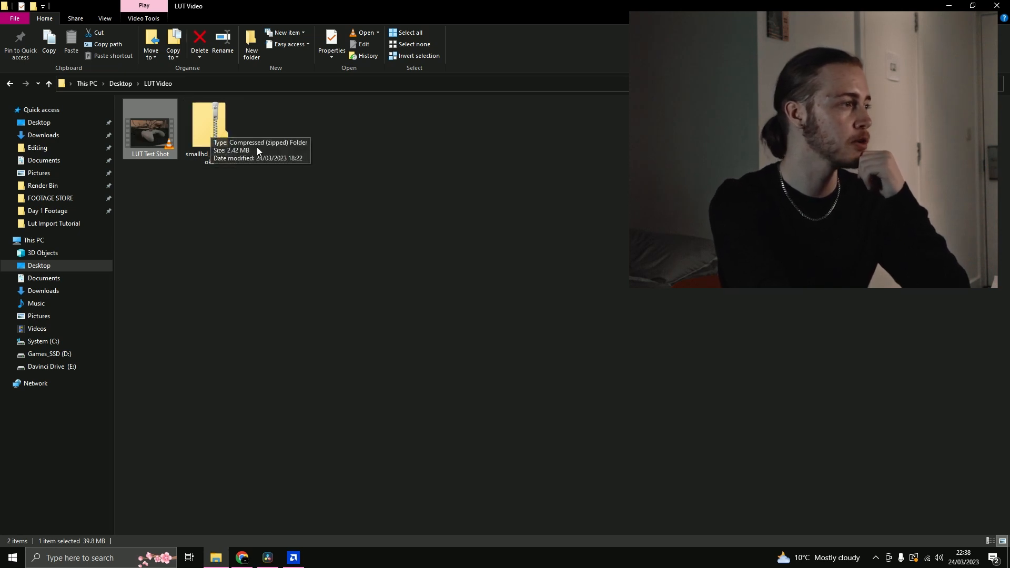
pyautogui.doubleClick(231, 140)
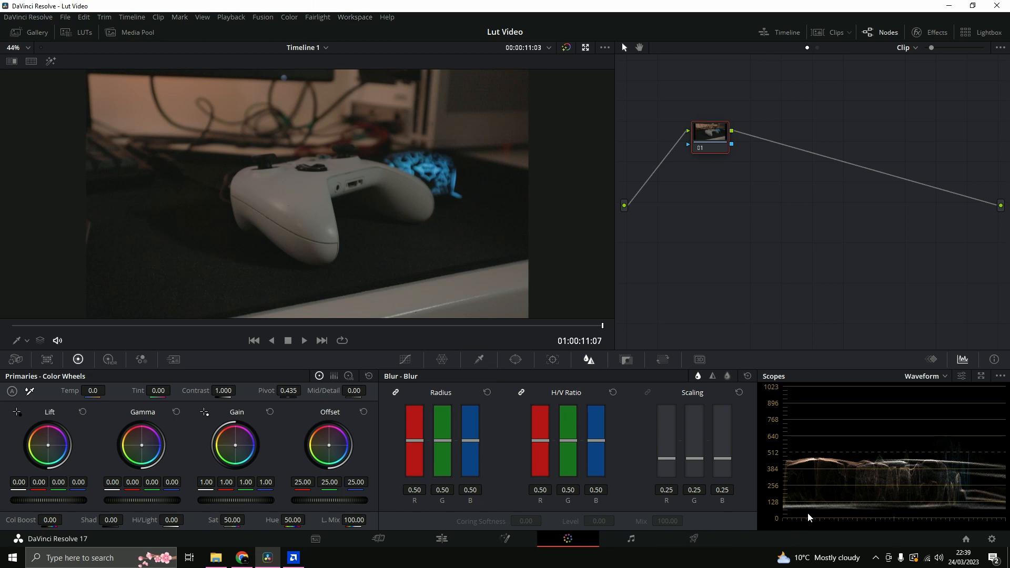
# - In DaVinci Resolve, open the LUT folder from the project's color management settings and maximize its window
pyautogui.click(994, 543)
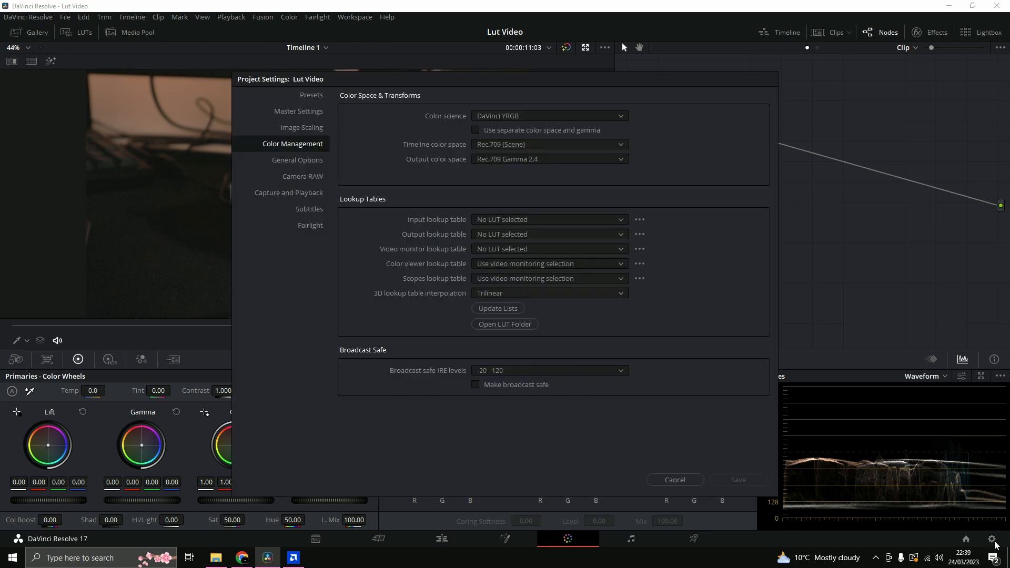
pyautogui.click(505, 324)
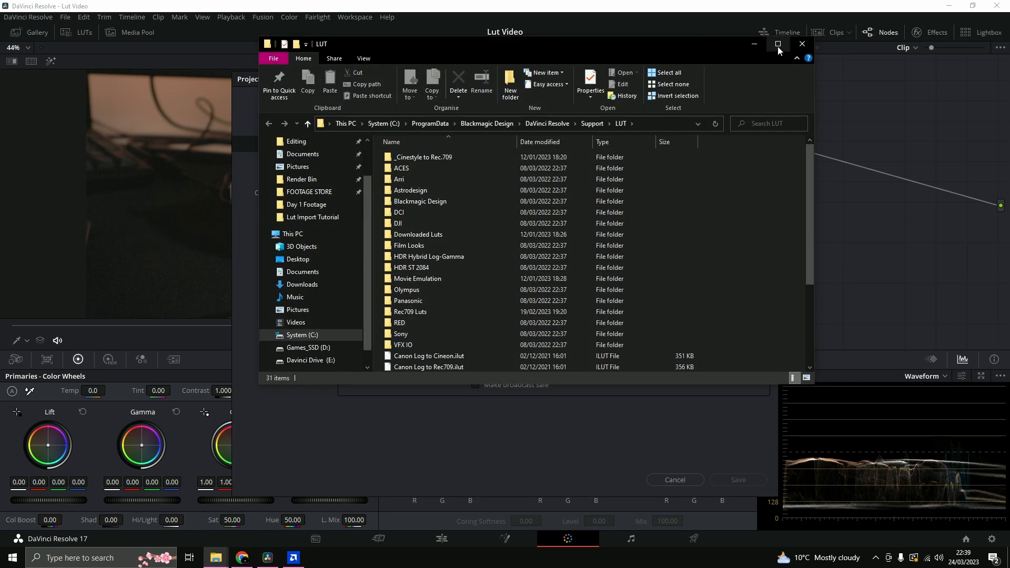
pyautogui.click(778, 45)
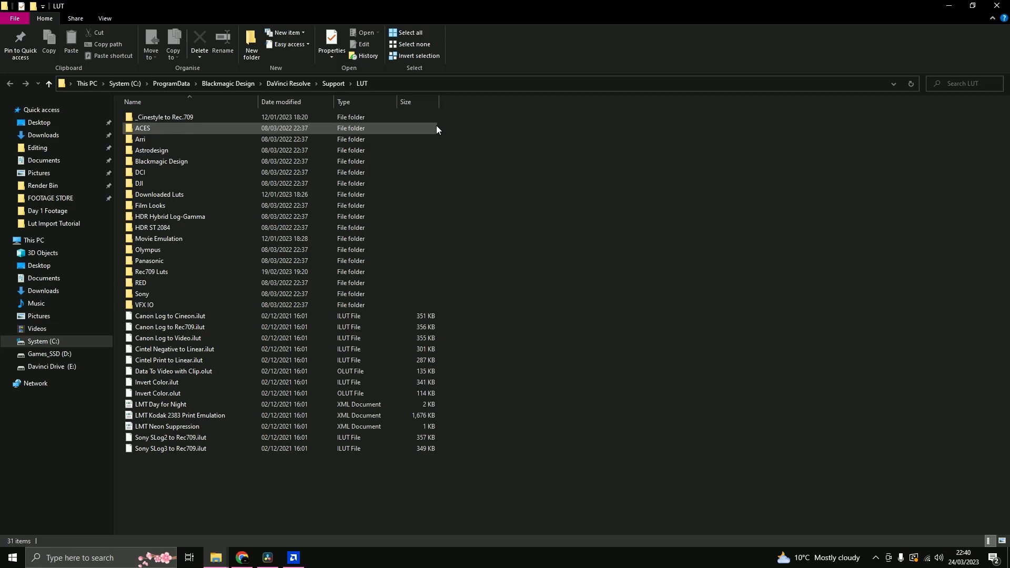
# - Create a new folder named Small HD Film Luts inside the LUT folder
pyautogui.rightClick(672, 203)
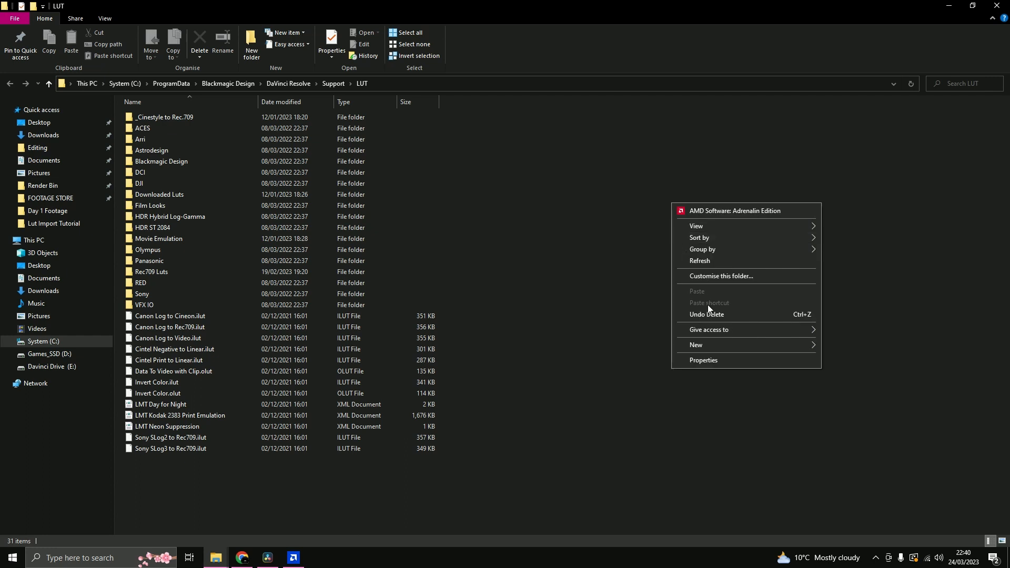
pyautogui.moveTo(732, 348)
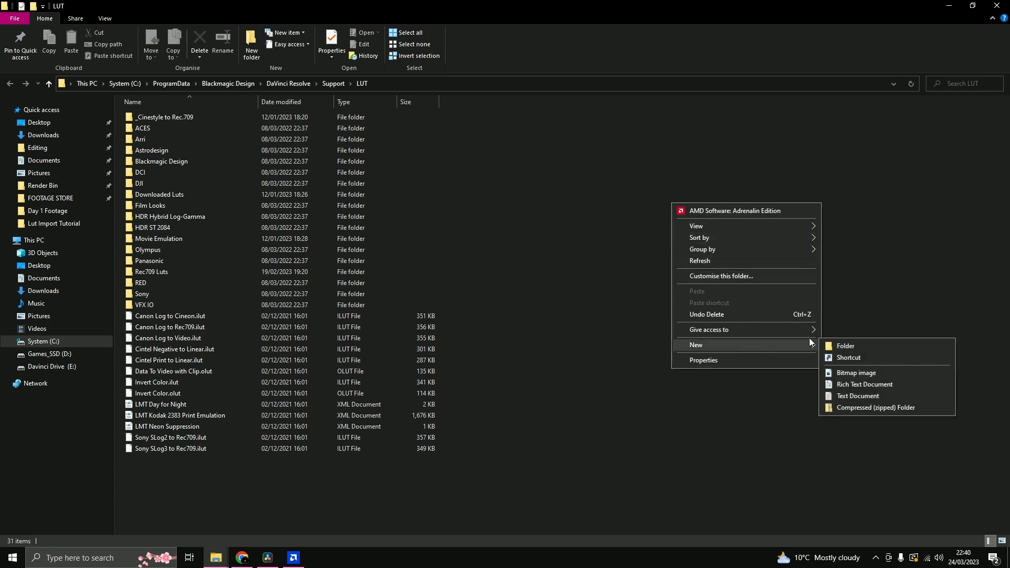
pyautogui.click(855, 344)
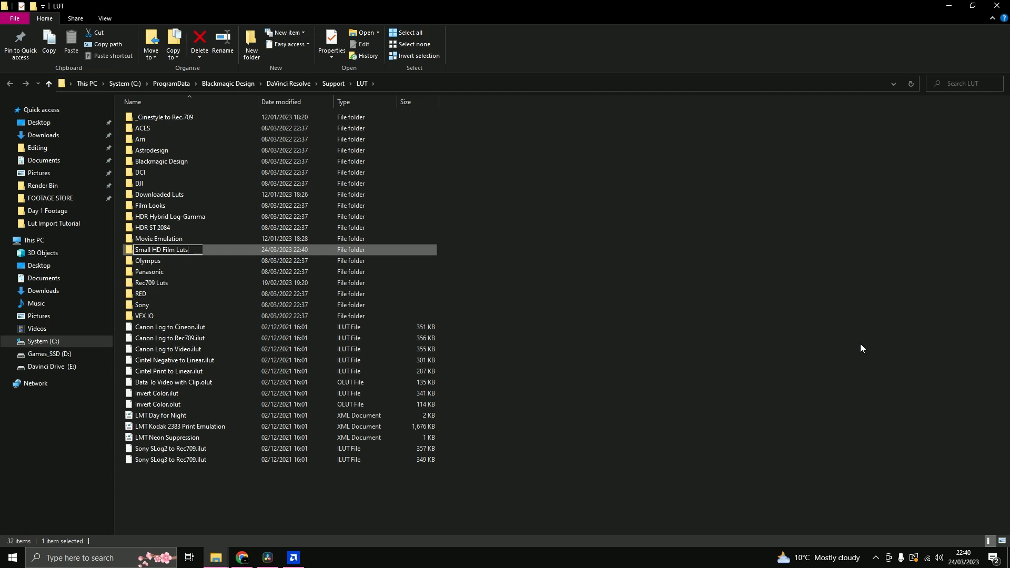
pyautogui.press('Return')
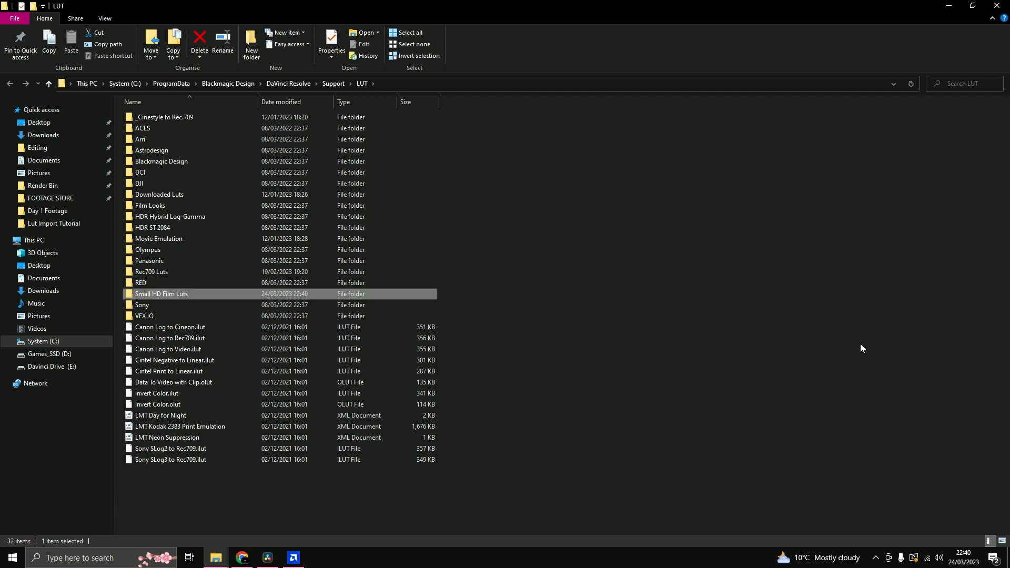
# - Copy the seven SmallHD_MovieLook cube files from the smallhd_movielooks archive into the Small HD Film Luts folder
pyautogui.doubleClick(345, 293)
pyautogui.moveTo(215, 555)
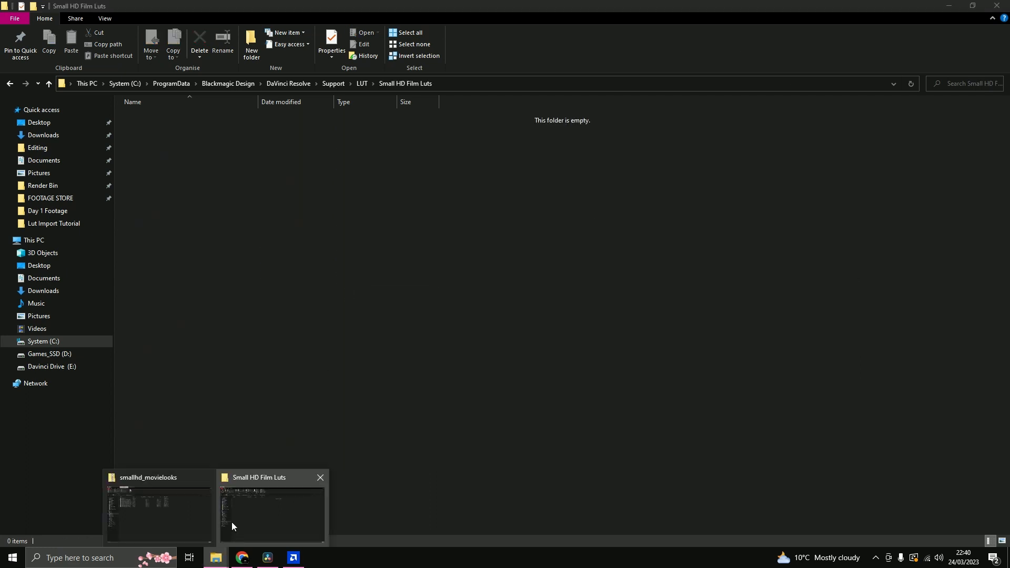
pyautogui.click(187, 509)
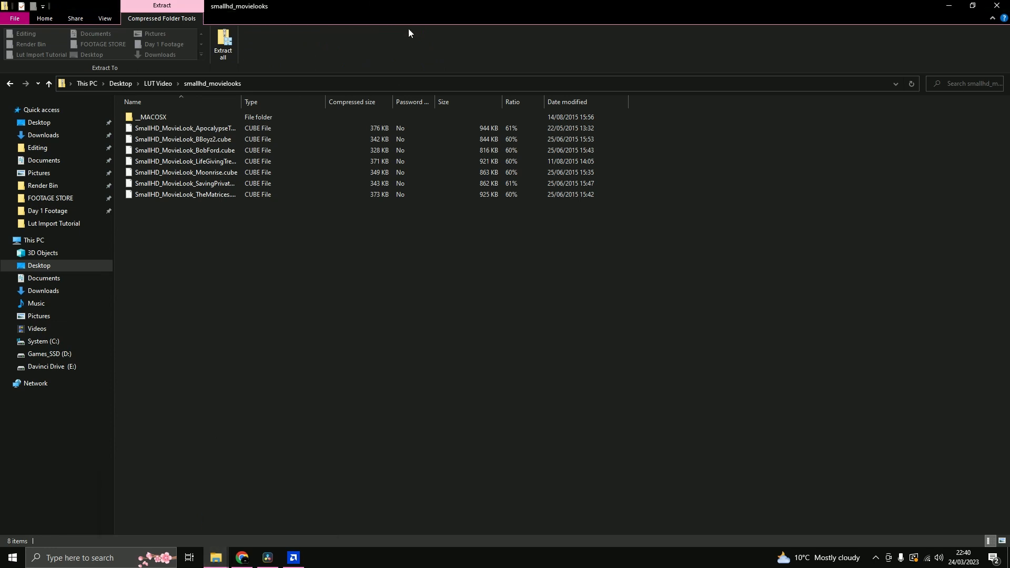
pyautogui.moveTo(558, 257); pyautogui.dragTo(279, 515)
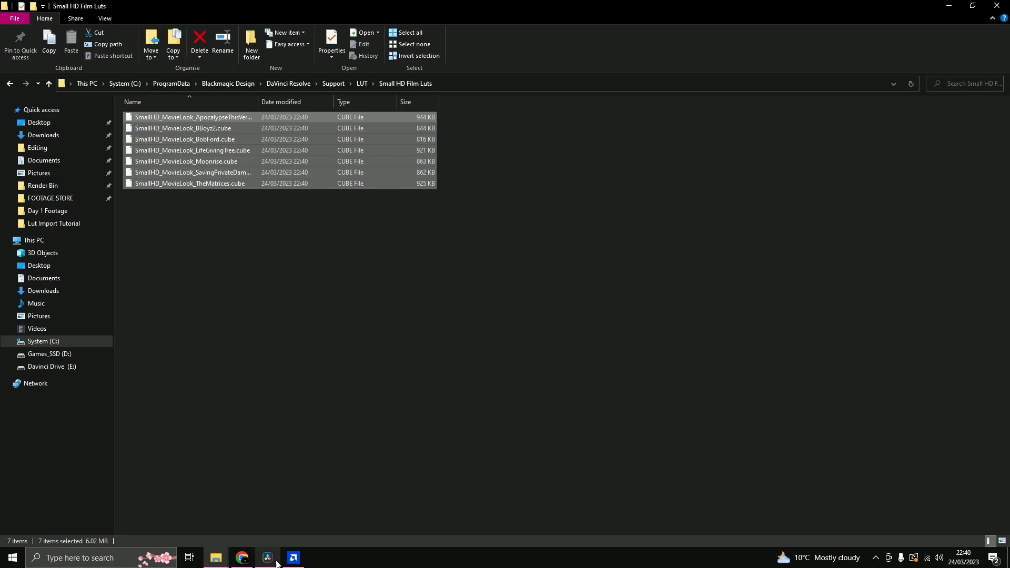
# - Return to DaVinci Resolve, update the lookup table lists and save the project settings
pyautogui.click(276, 564)
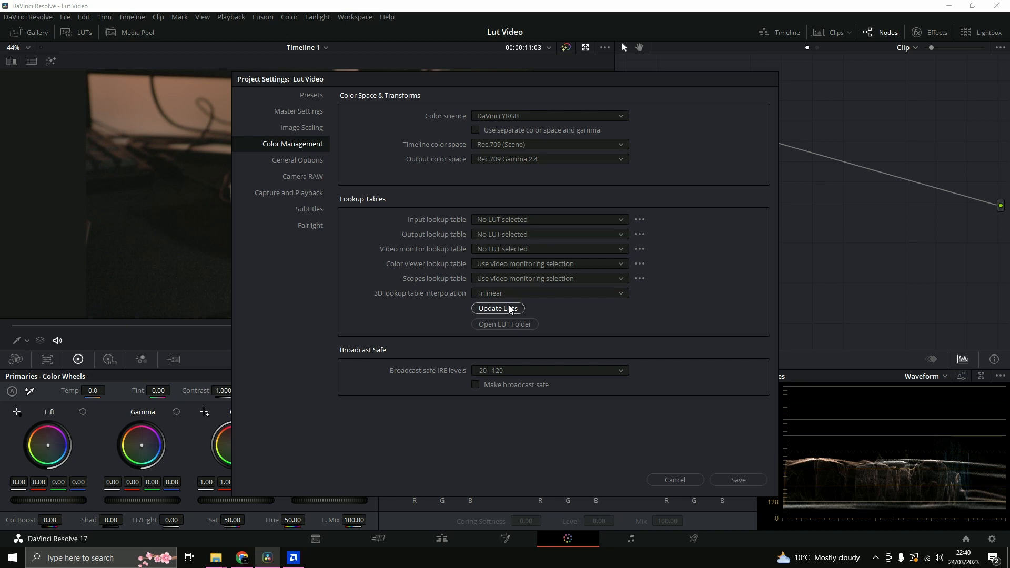
pyautogui.click(509, 309)
pyautogui.click(744, 480)
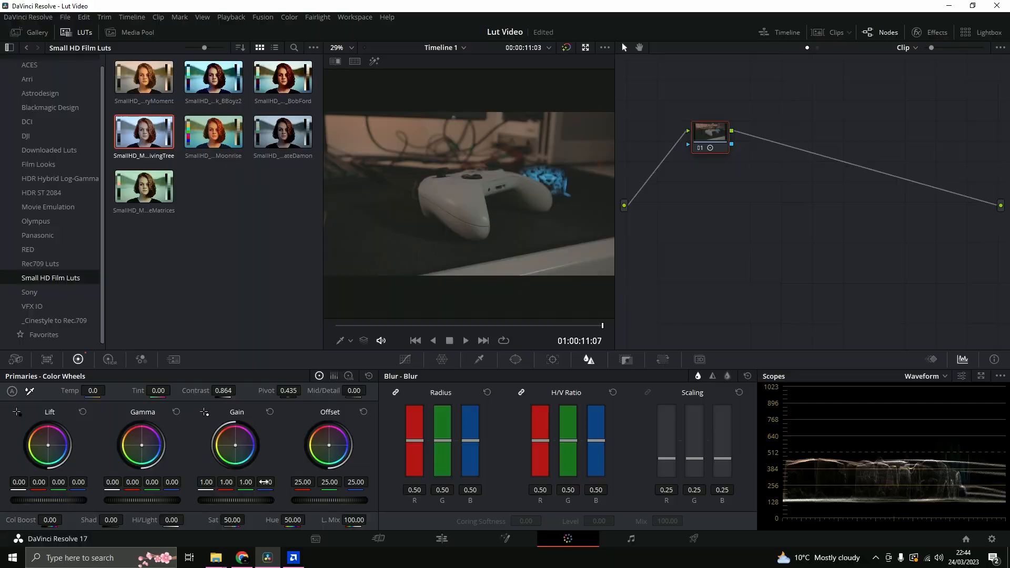
# - Set the first node's saturation to 32.40, and add a second node wired between it and the output
pyautogui.moveTo(232, 521); pyautogui.dragTo(219, 521)
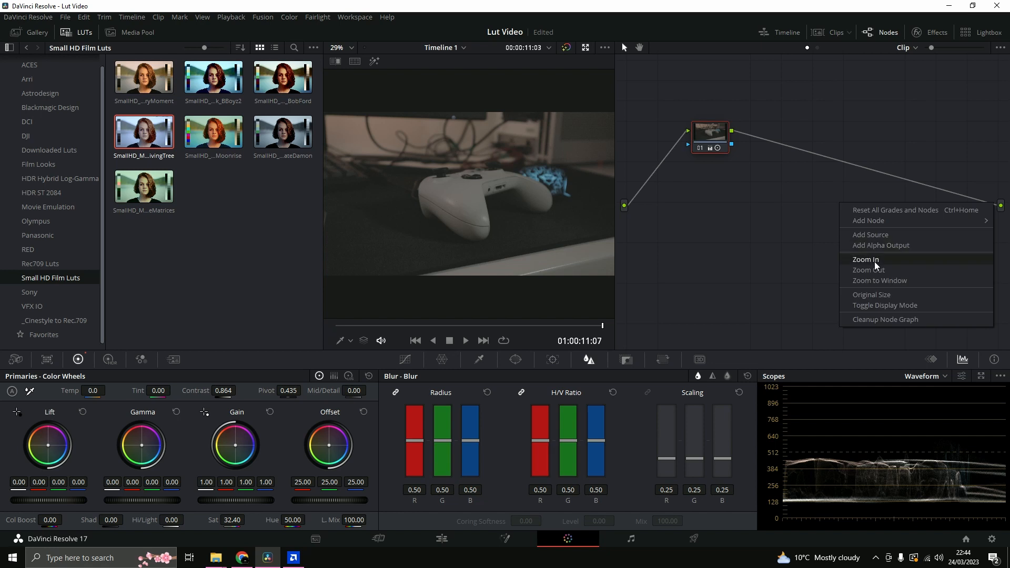
pyautogui.moveTo(875, 220)
pyautogui.click(816, 220)
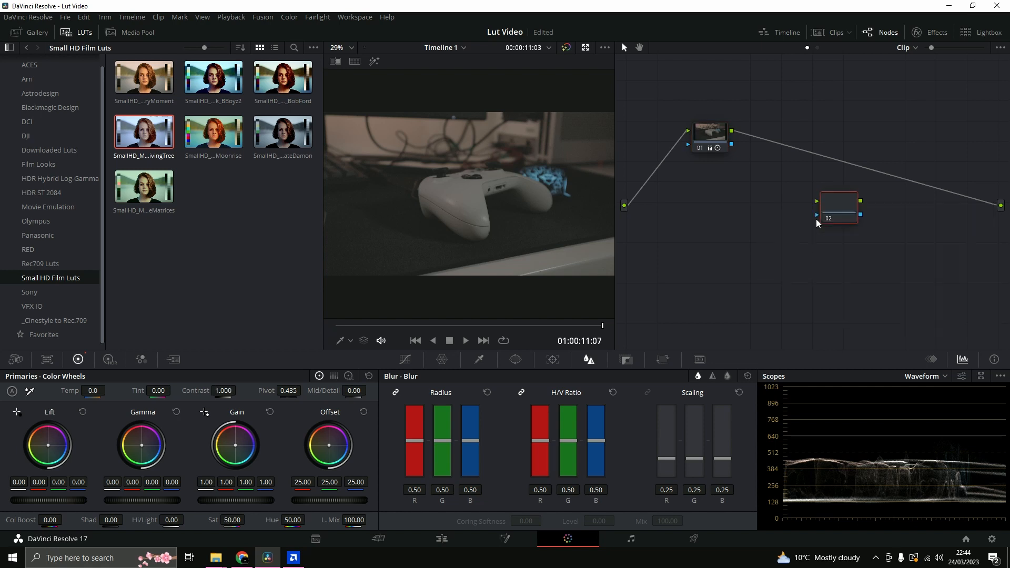
pyautogui.moveTo(732, 131); pyautogui.dragTo(1001, 205)
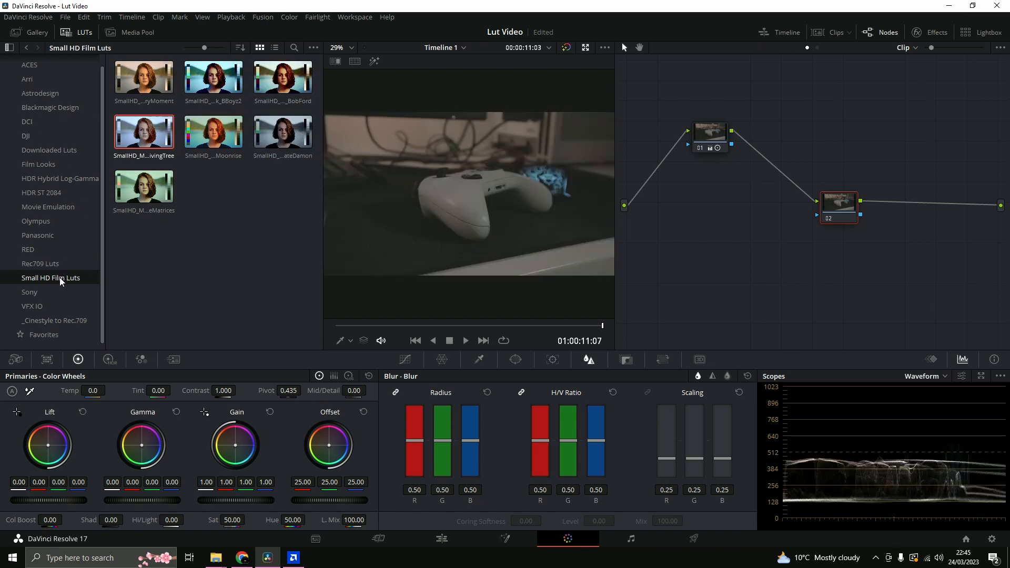
# - Browse the LUT folders, apply SmallHD_MovieLook_LifeGivingTree from Small HD Film Luts to the second node, and save the project
pyautogui.click(55, 136)
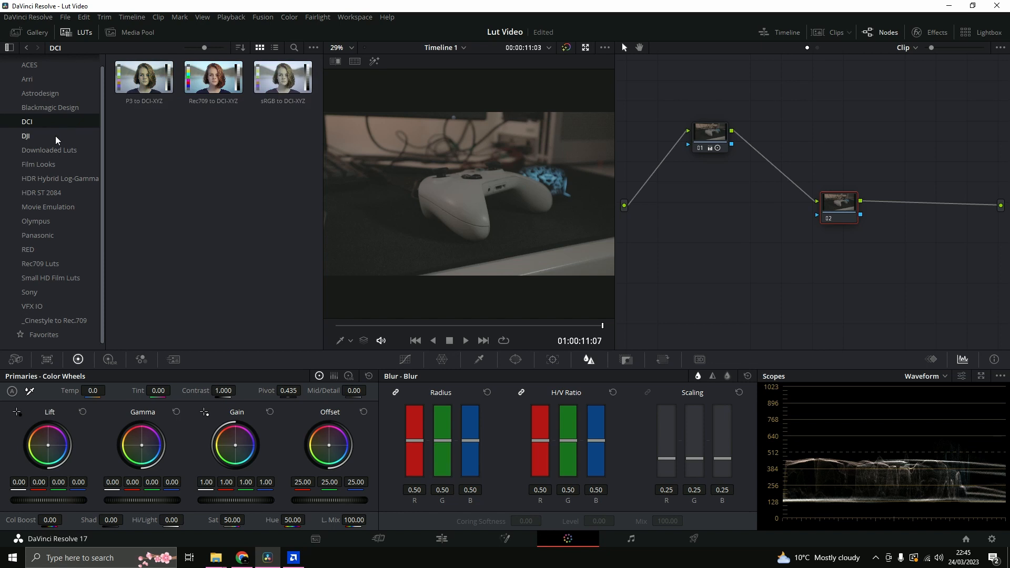
pyautogui.click(61, 163)
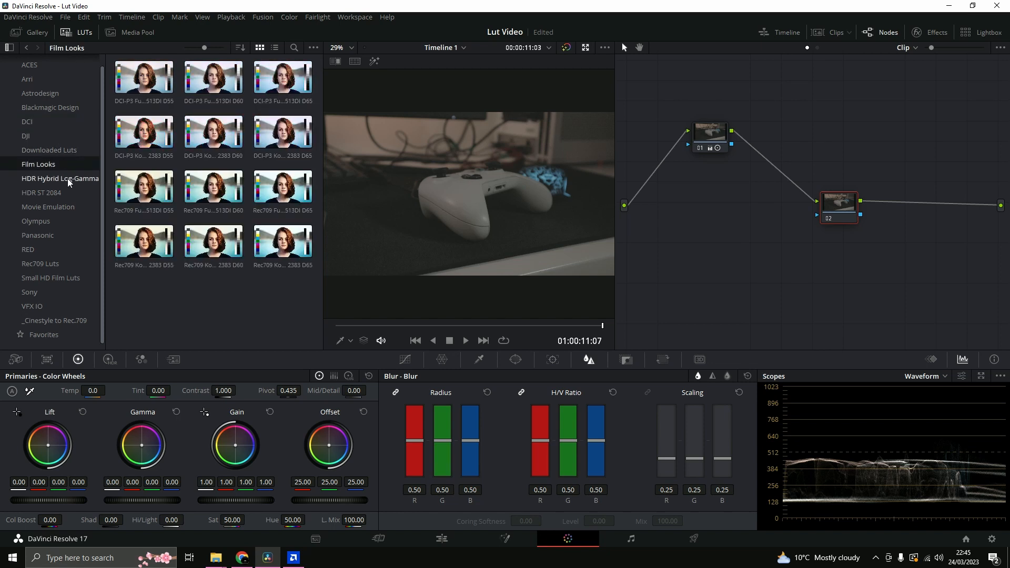
pyautogui.click(72, 243)
pyautogui.click(65, 219)
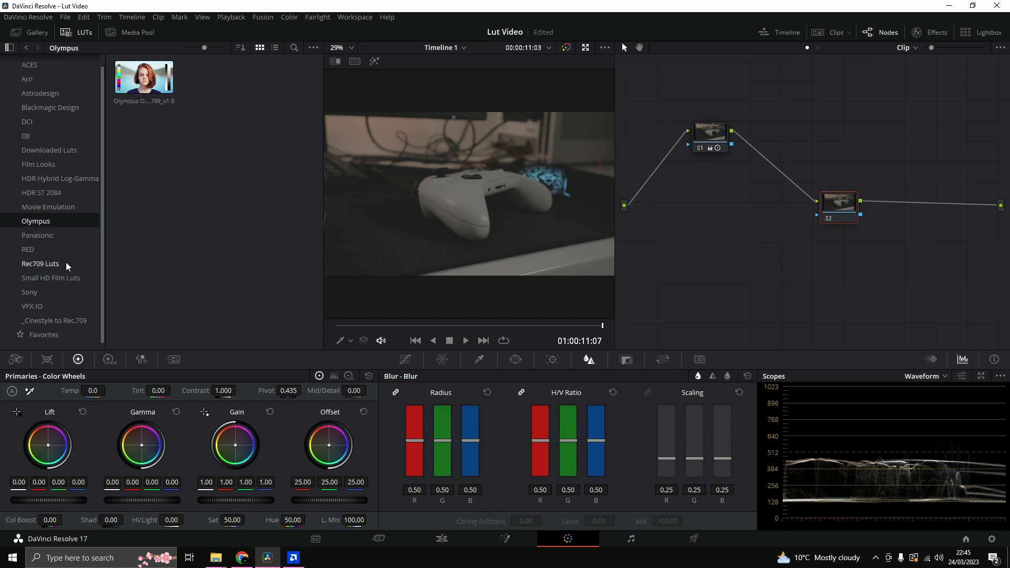
pyautogui.click(63, 277)
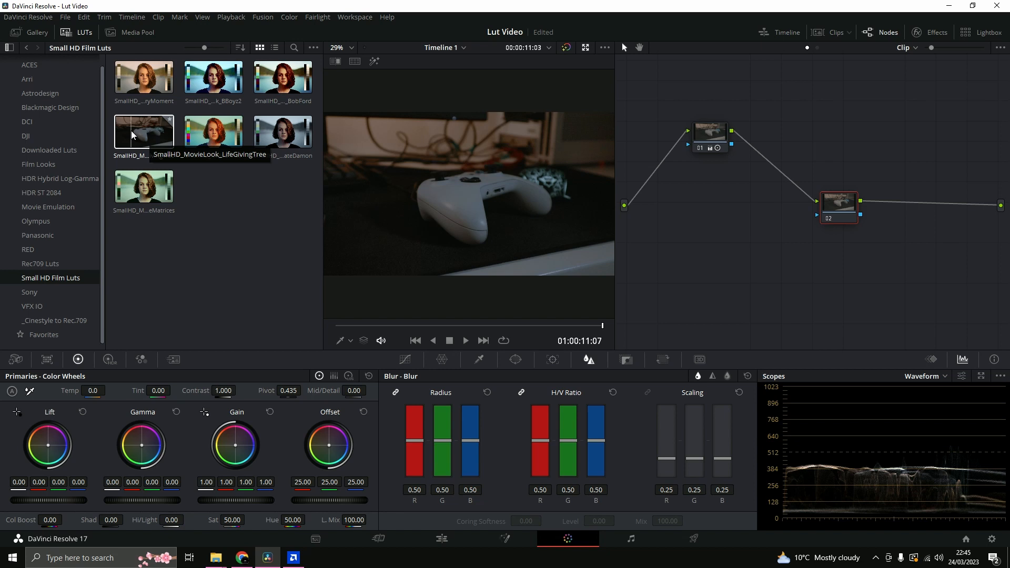
pyautogui.moveTo(131, 130); pyautogui.dragTo(834, 144)
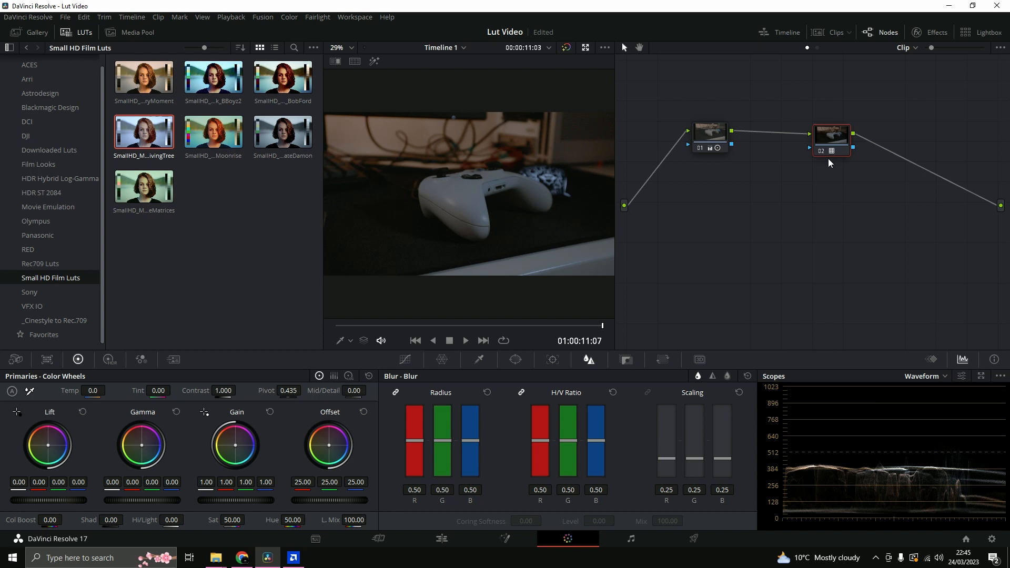
pyautogui.hotkey('ctrl', 's')
# - Try another Small HD Film Luts look on the second node, and reassign the LifeGivingTree LUT to it
pyautogui.rightClick(836, 149)
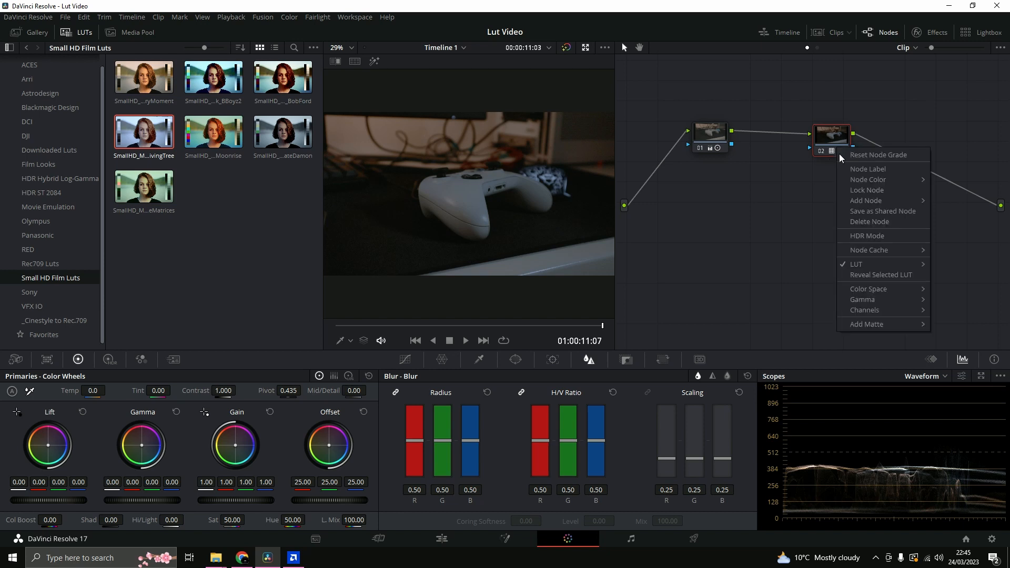
pyautogui.moveTo(879, 264)
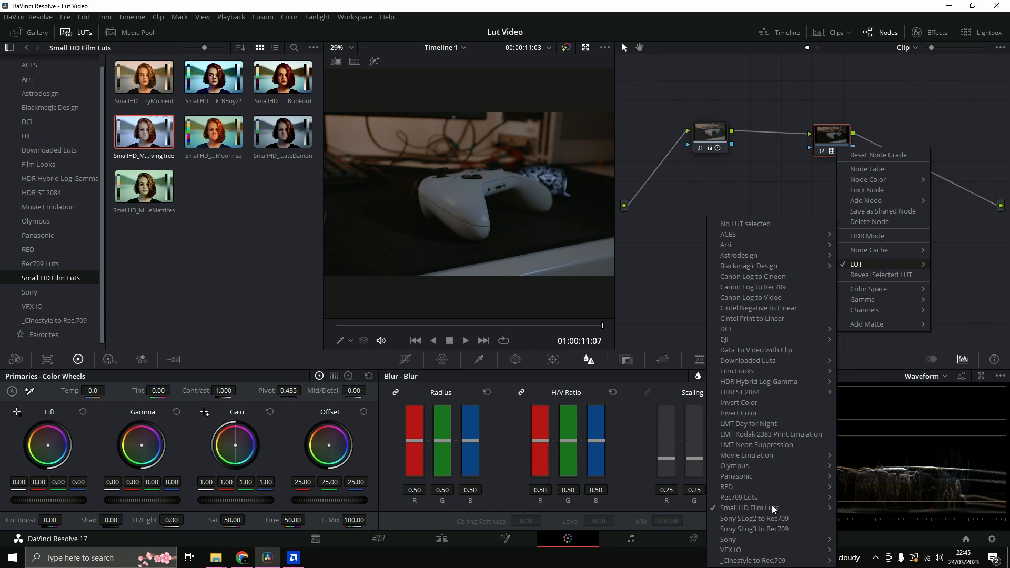
pyautogui.moveTo(772, 506)
pyautogui.click(670, 508)
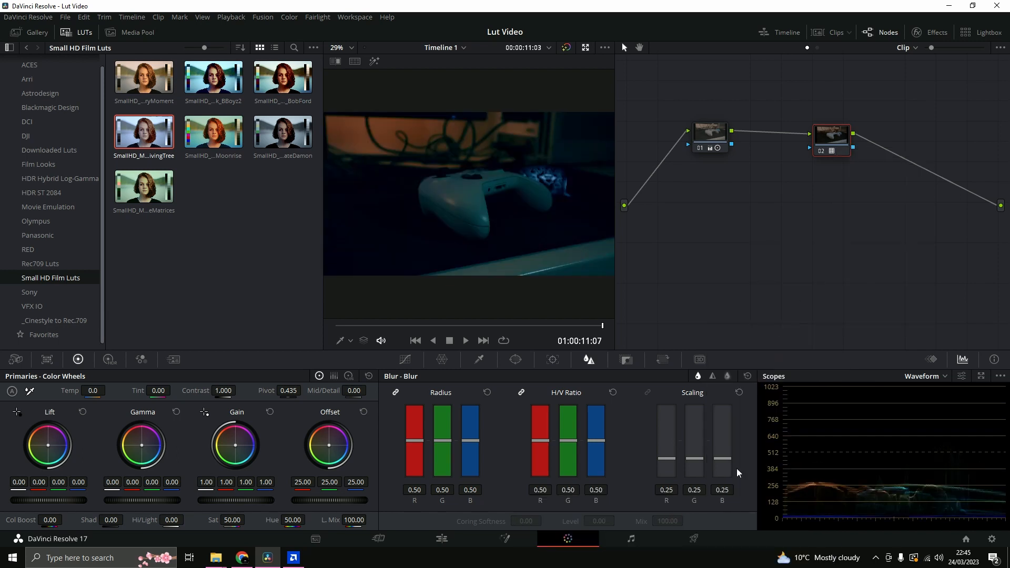
pyautogui.rightClick(826, 129)
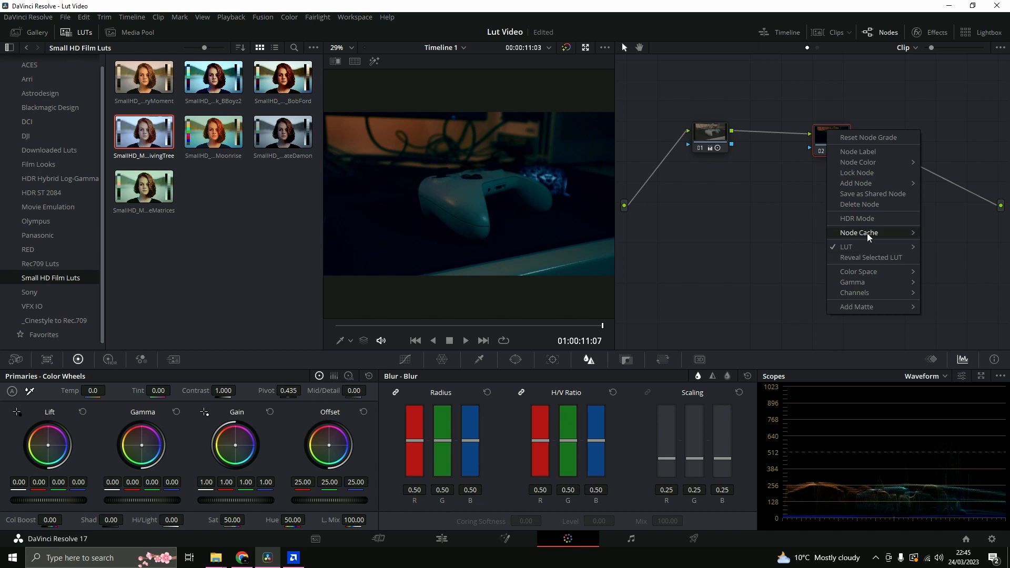
pyautogui.moveTo(866, 247)
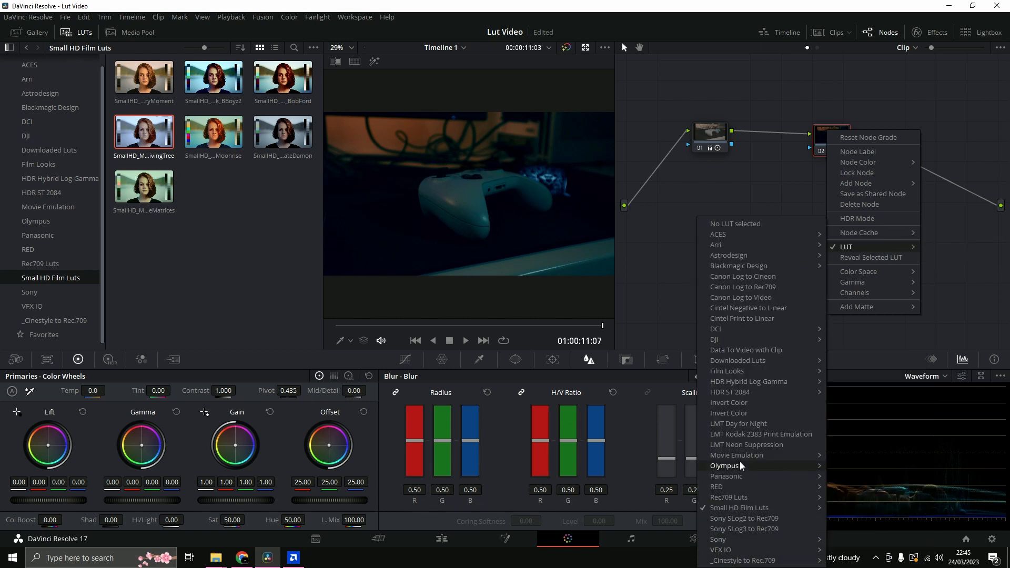
pyautogui.moveTo(736, 507)
pyautogui.click(677, 531)
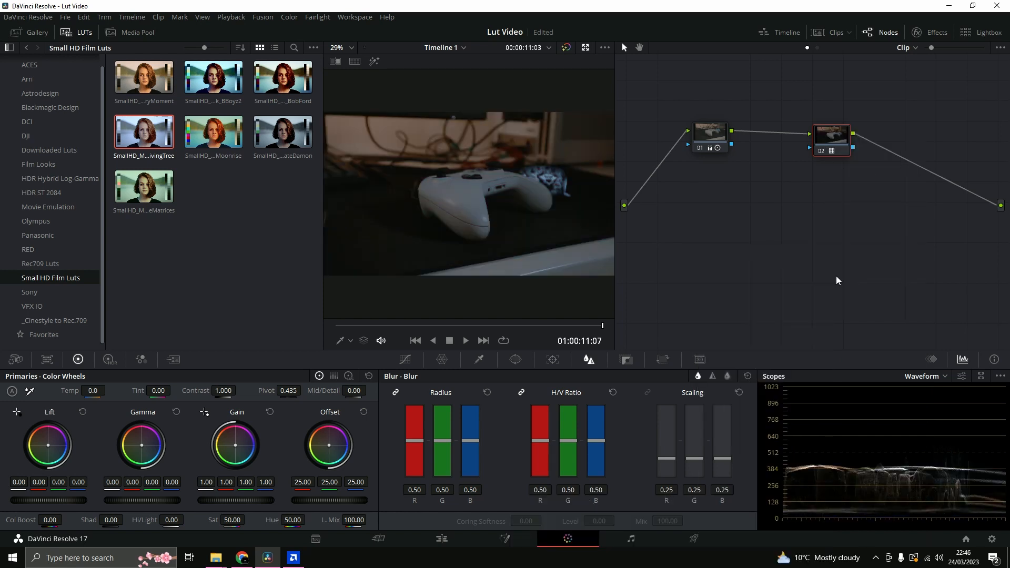
# - Close the LUT browser, and hide and show the node graph again
pyautogui.click(78, 32)
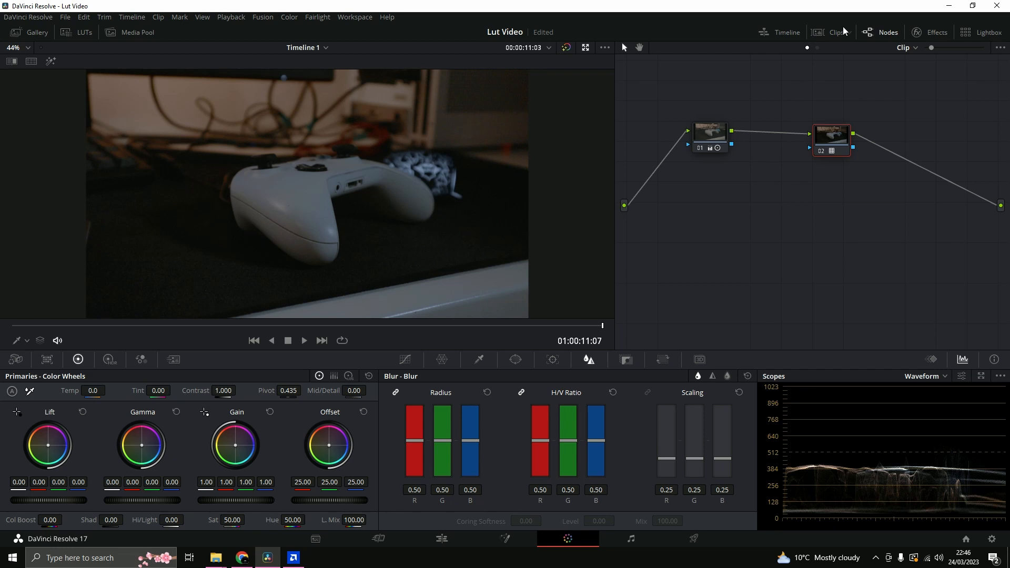
pyautogui.click(869, 27)
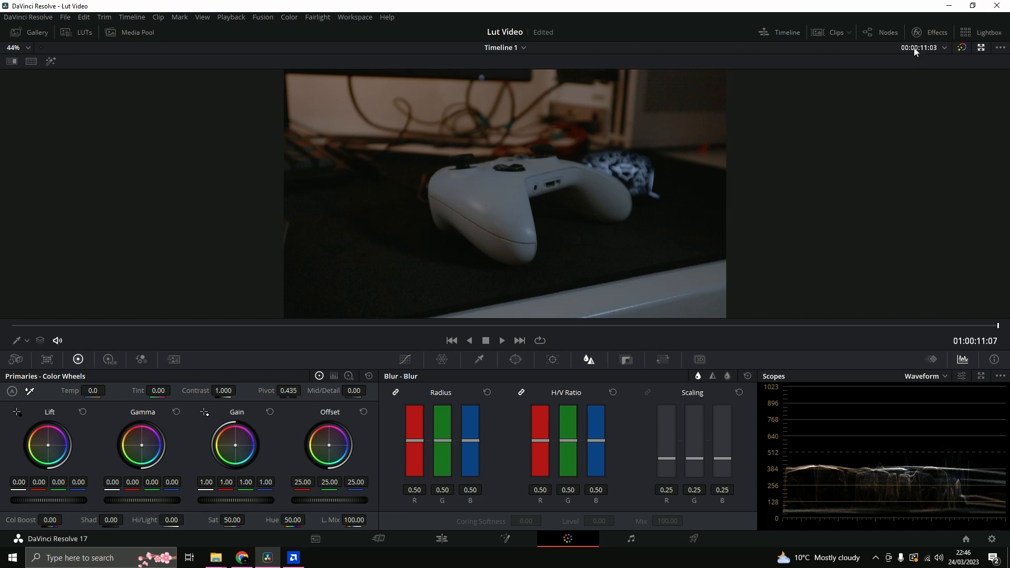
pyautogui.click(878, 32)
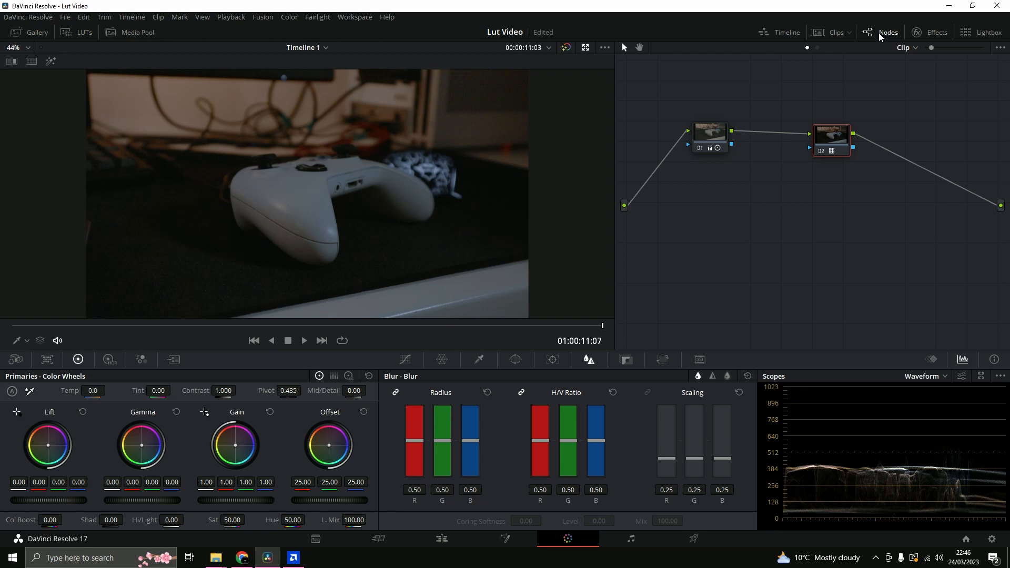
# - Select the first node, bypass the second by wiring the first straight to the output, and reconnect the chain through the second node
pyautogui.click(720, 148)
pyautogui.moveTo(796, 139); pyautogui.dragTo(789, 200)
pyautogui.moveTo(732, 133); pyautogui.dragTo(816, 137)
pyautogui.moveTo(951, 184); pyautogui.dragTo(901, 207)
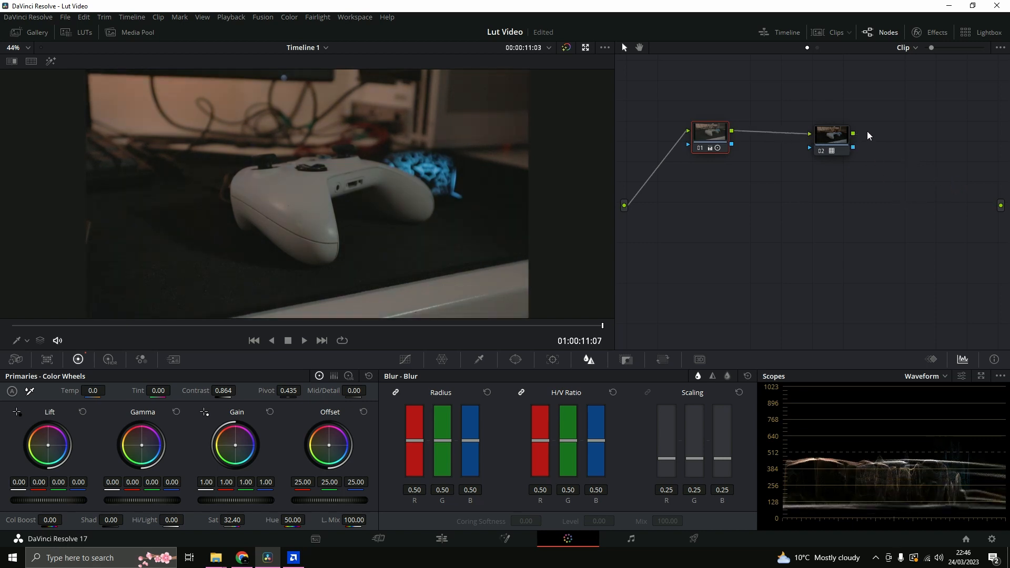
pyautogui.moveTo(790, 136); pyautogui.dragTo(1003, 207)
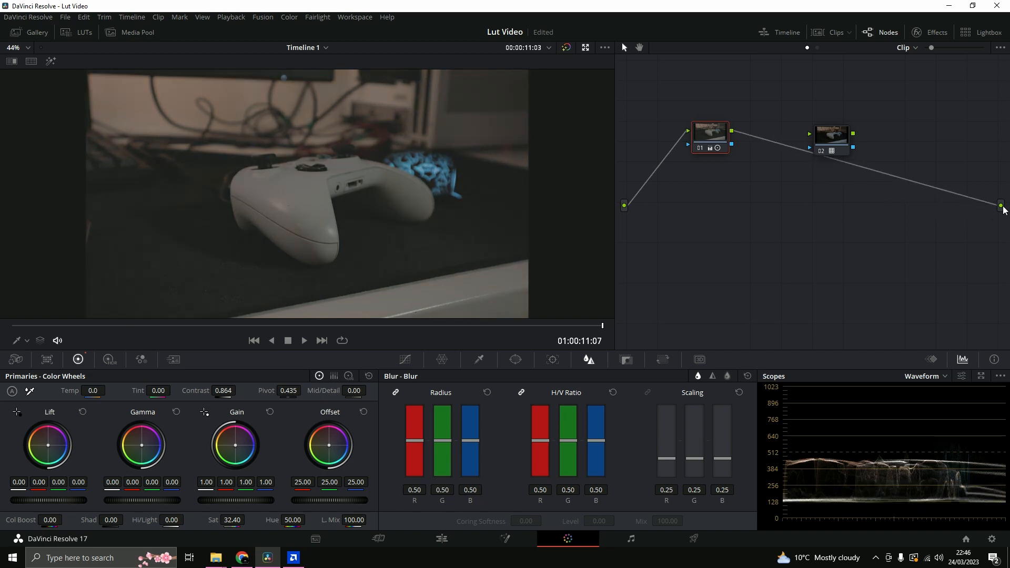
pyautogui.moveTo(732, 131); pyautogui.dragTo(1001, 206)
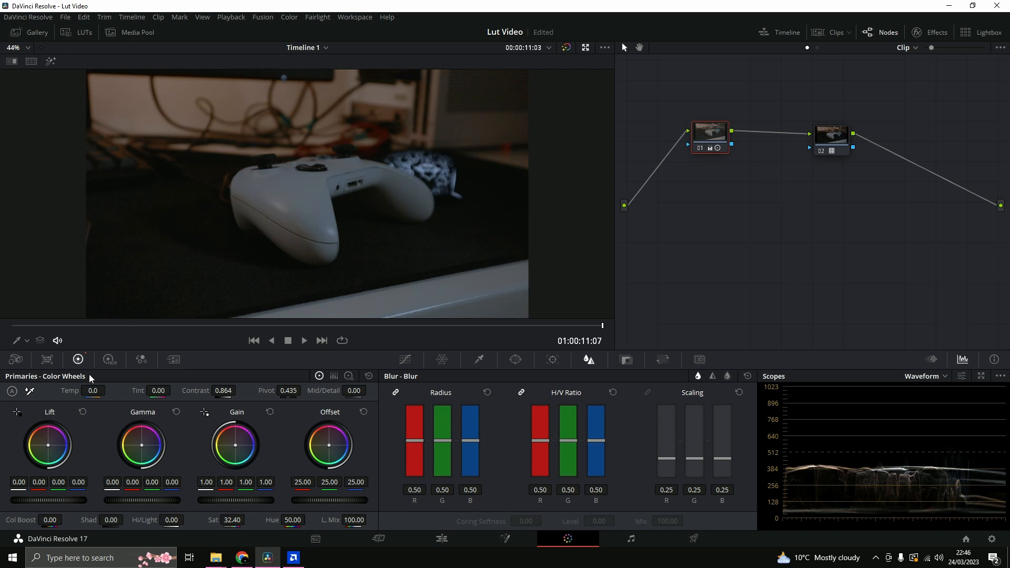
# - Raise the first node's color temperature to 140.0
pyautogui.moveTo(91, 390); pyautogui.dragTo(288, 304)
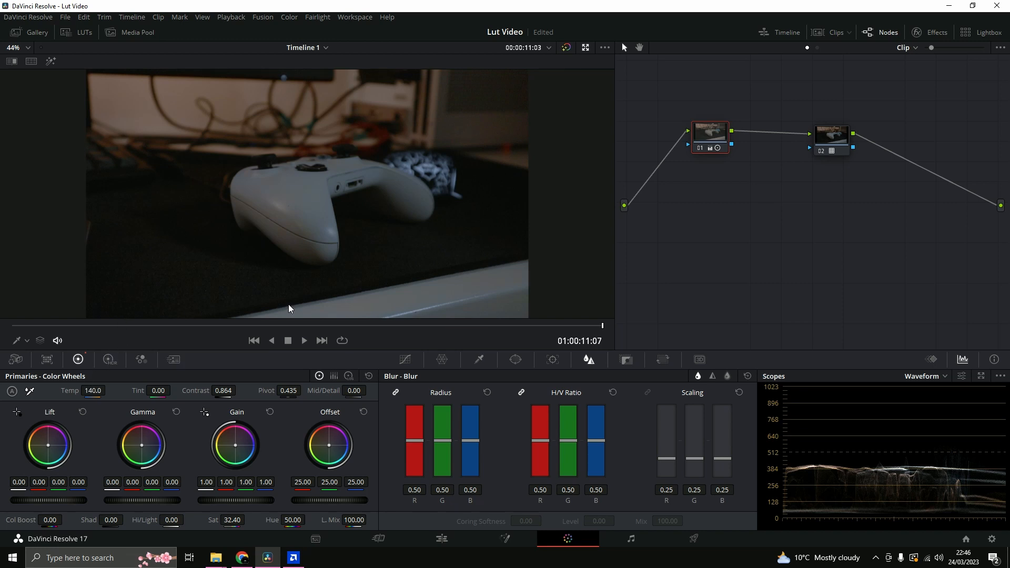